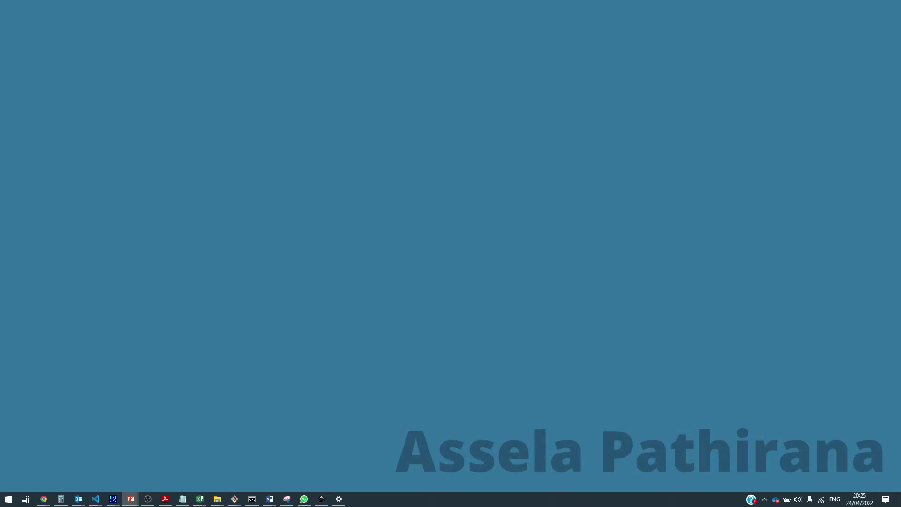
Step: Bring back the Freeflush calculator tab and scroll to the 4-person Simplified Approach storage-capacity graph
key(super+d)
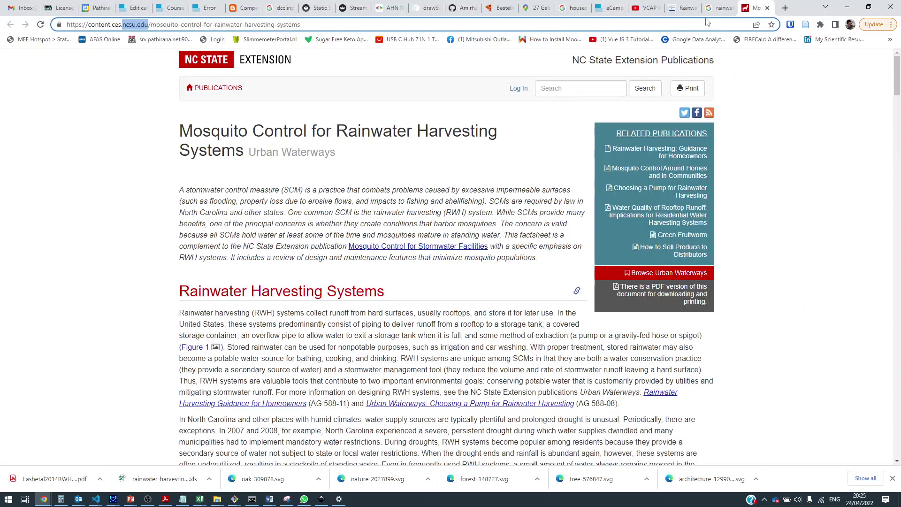
click(685, 8)
scroll(675, 256, down, 2)
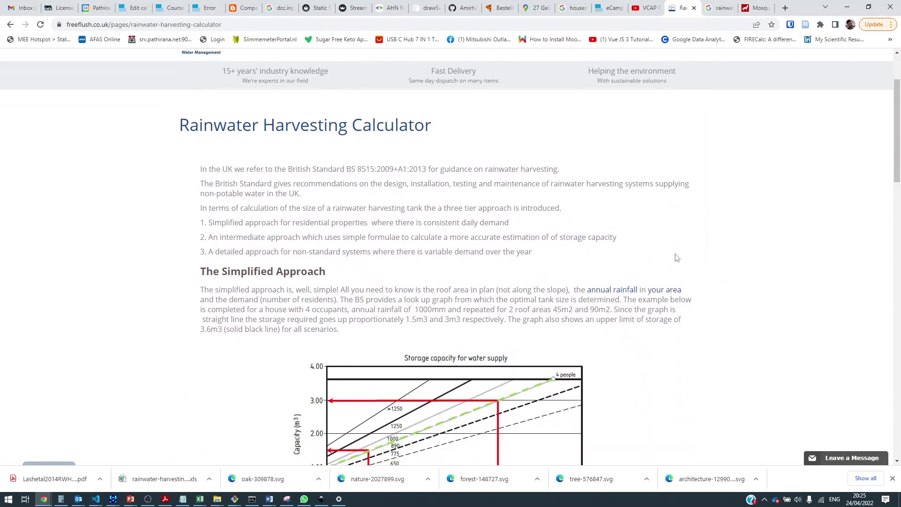
scroll(676, 257, down, 1)
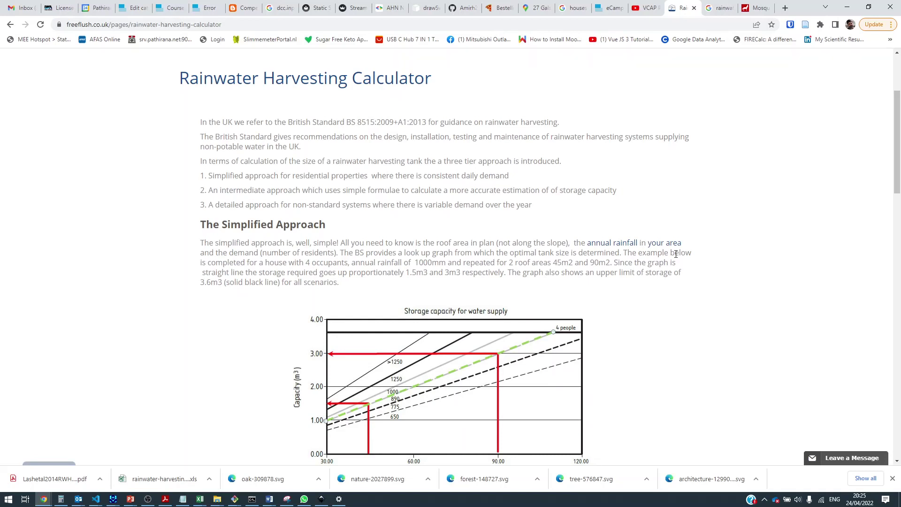
scroll(455, 334, down, 2)
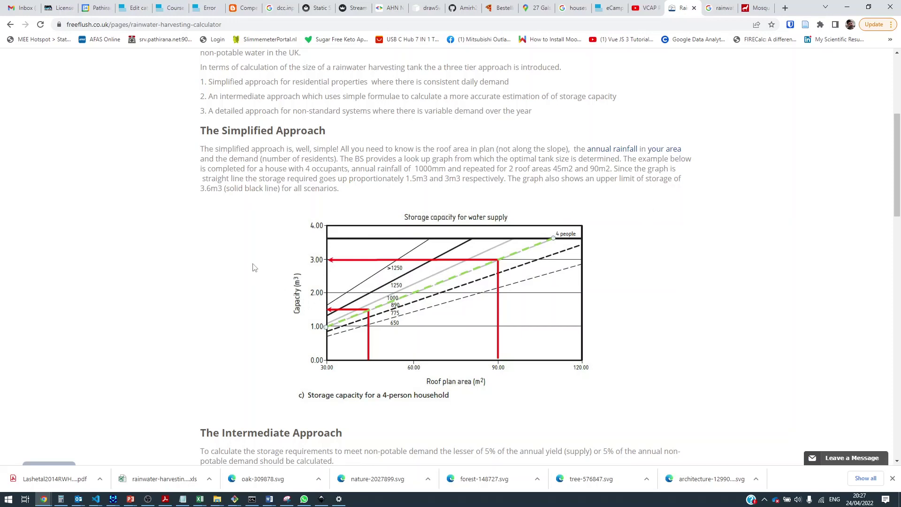
Step: Scroll to the Intermediate Approach and highlight the Yr (3,645 L) and Dn (2,409 L) formulas
scroll(254, 268, down, 5)
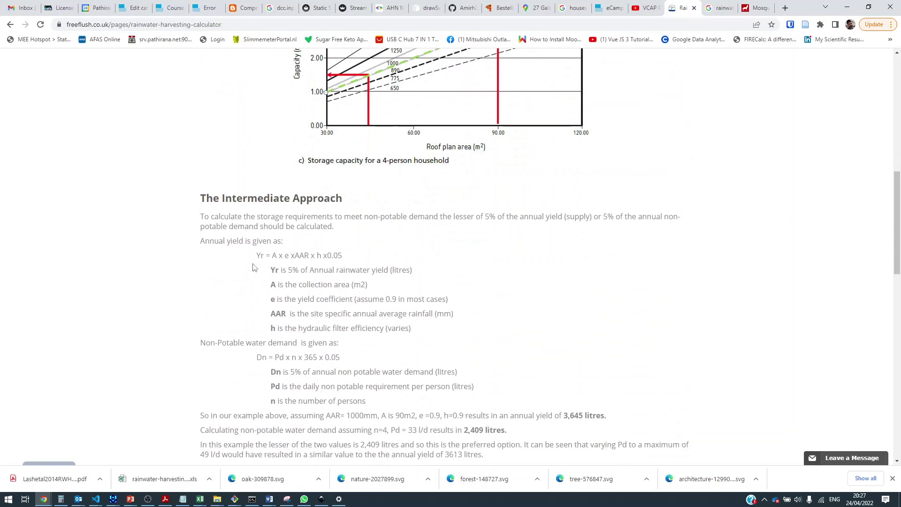
scroll(253, 268, down, 2)
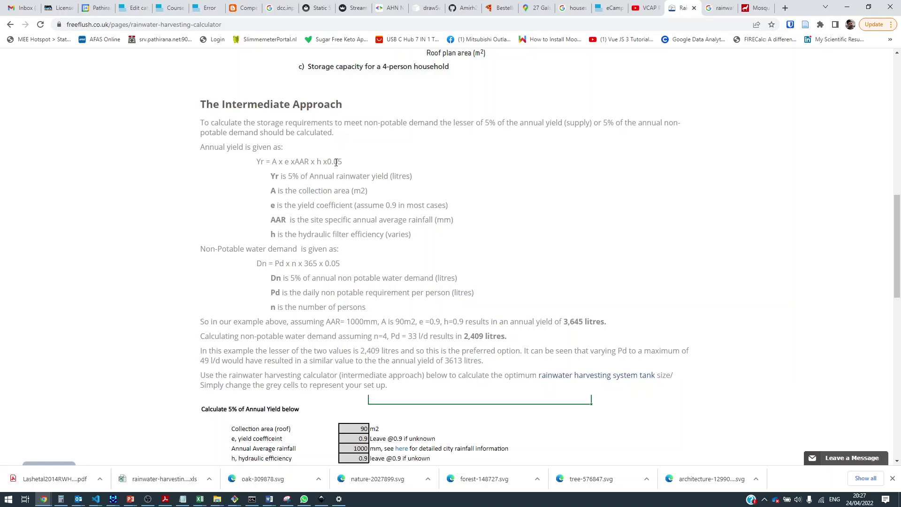
drag(255, 165, 365, 169)
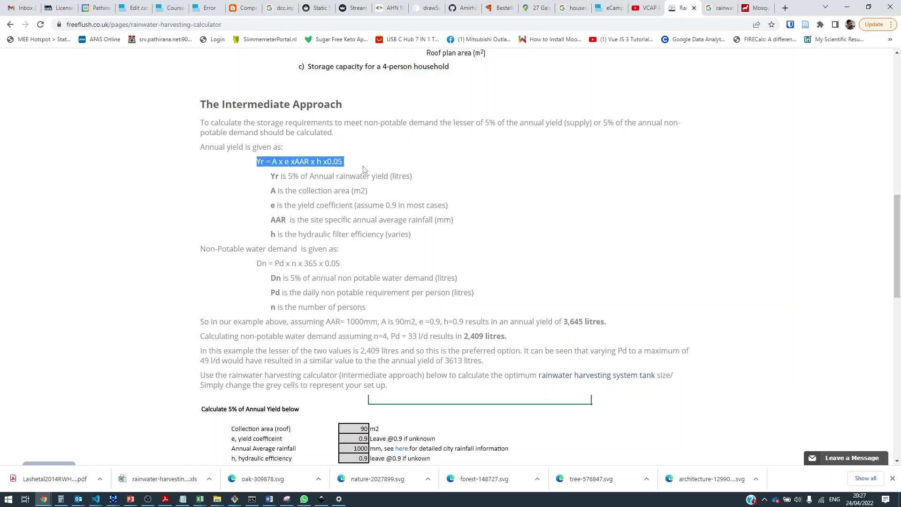
click(331, 247)
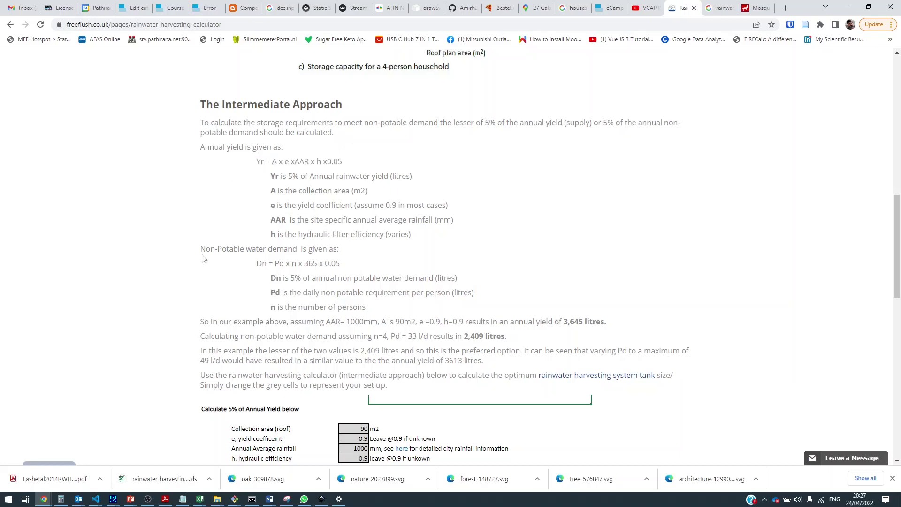
drag(201, 249, 350, 249)
click(349, 249)
drag(275, 263, 349, 266)
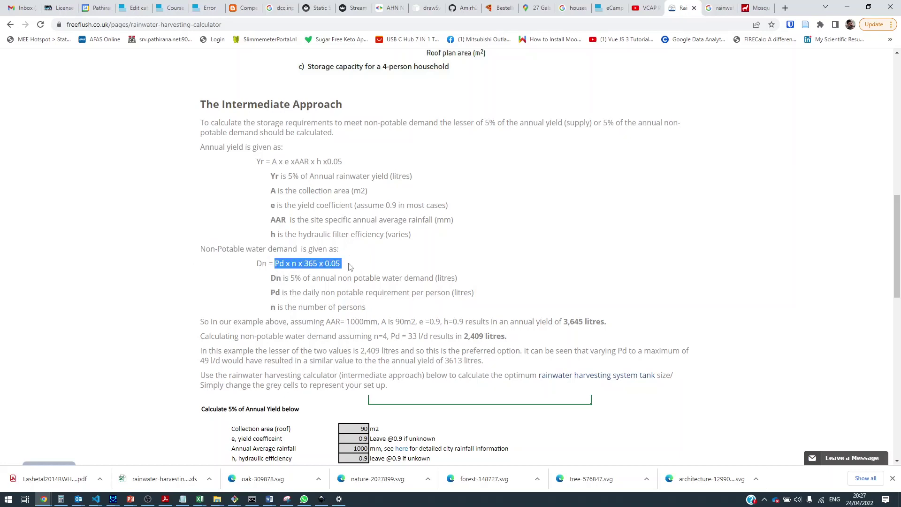
click(321, 170)
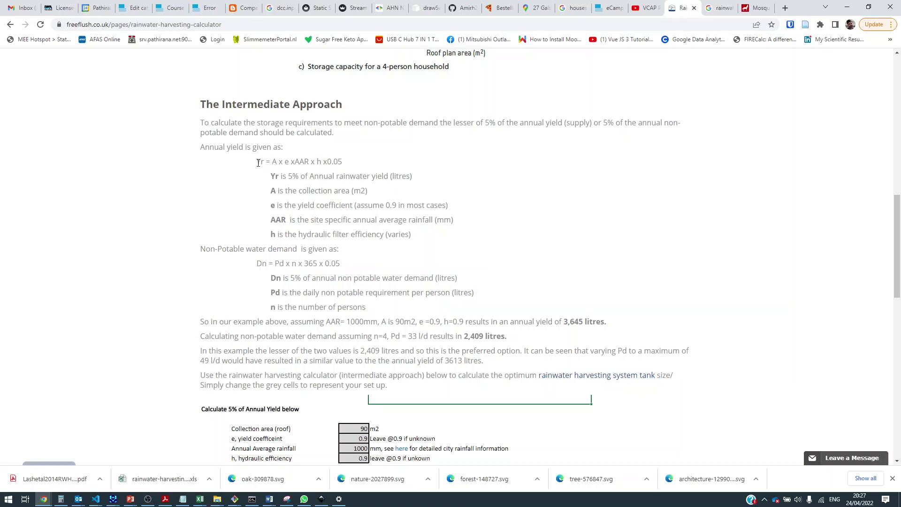
drag(258, 163, 352, 164)
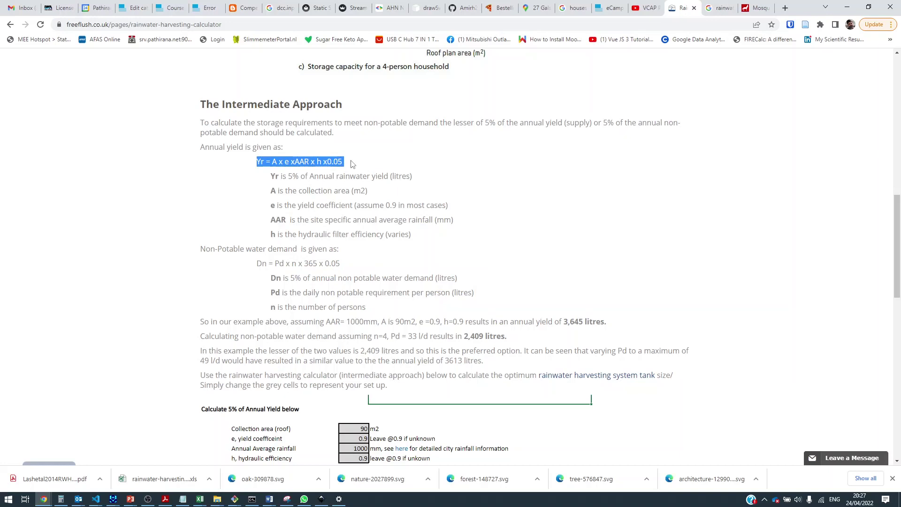
click(259, 282)
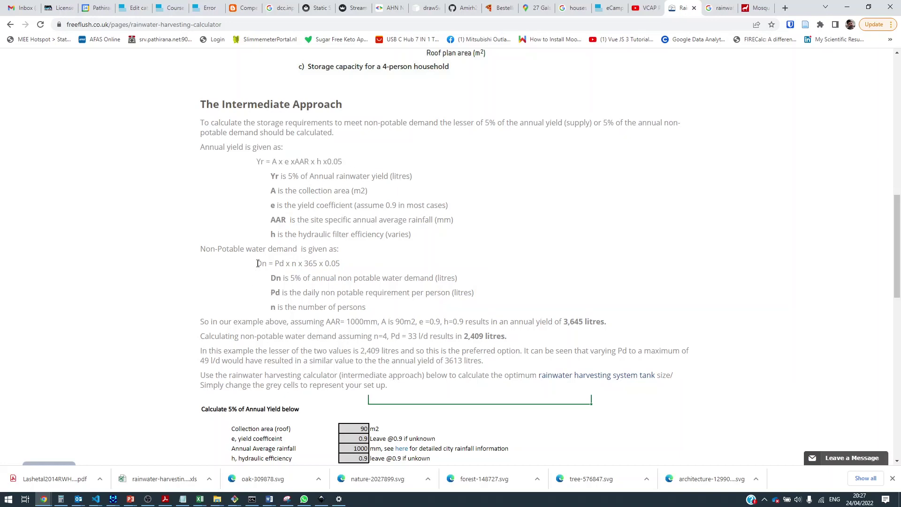
drag(257, 263, 363, 262)
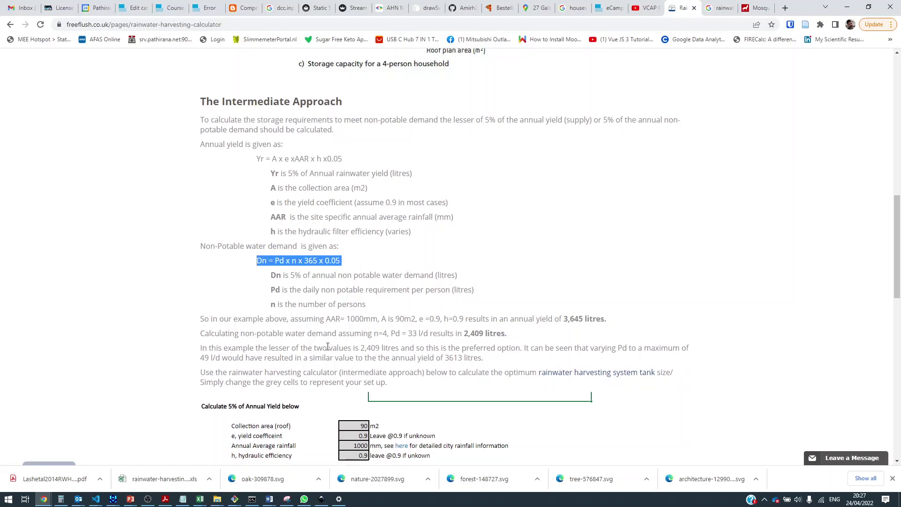
Step: Replace the 90 m2 collection area with 45, giving a 3,011-litre optimum tank for 5 occupants
scroll(328, 346, down, 5)
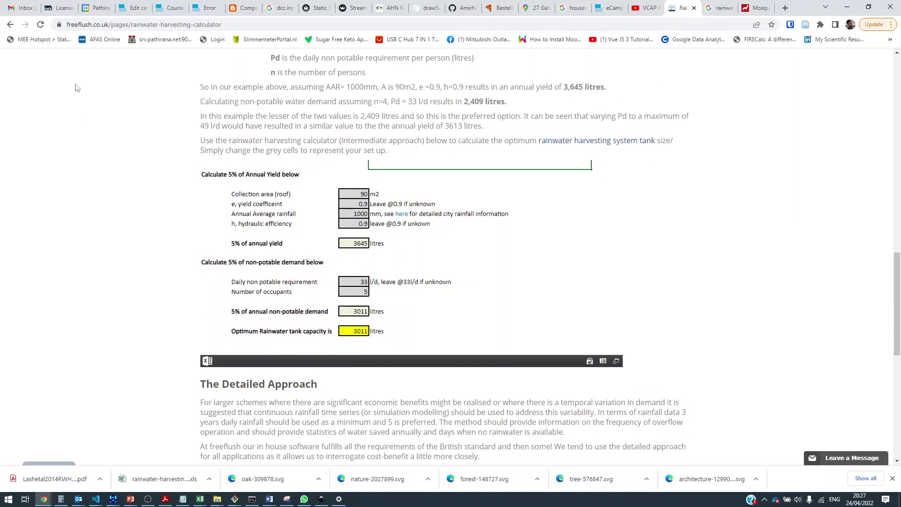
click(361, 195)
double_click(361, 194)
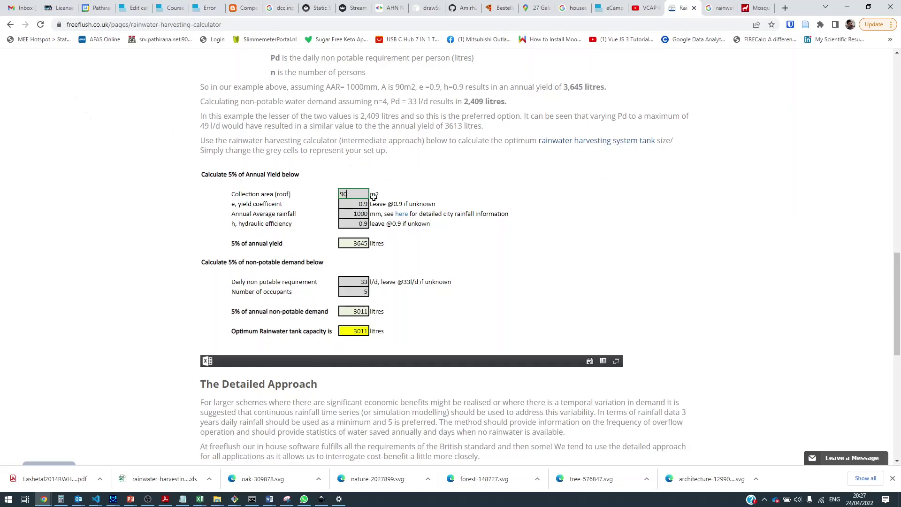
key(BackSpace)
key(BackSpace)
text(45)
click(421, 190)
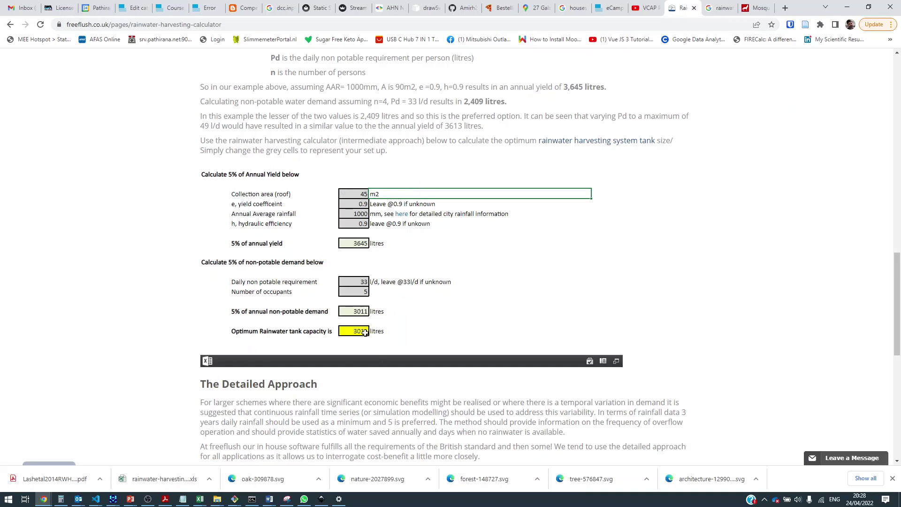
click(361, 243)
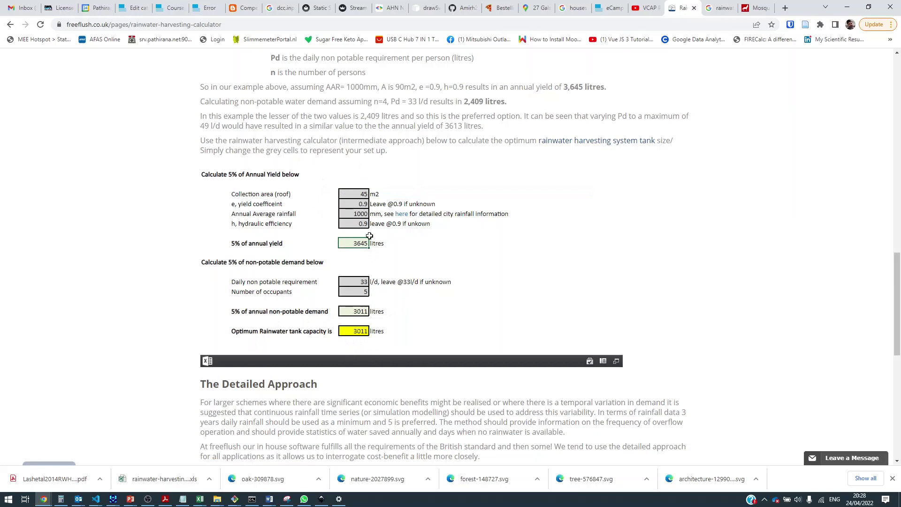
click(356, 205)
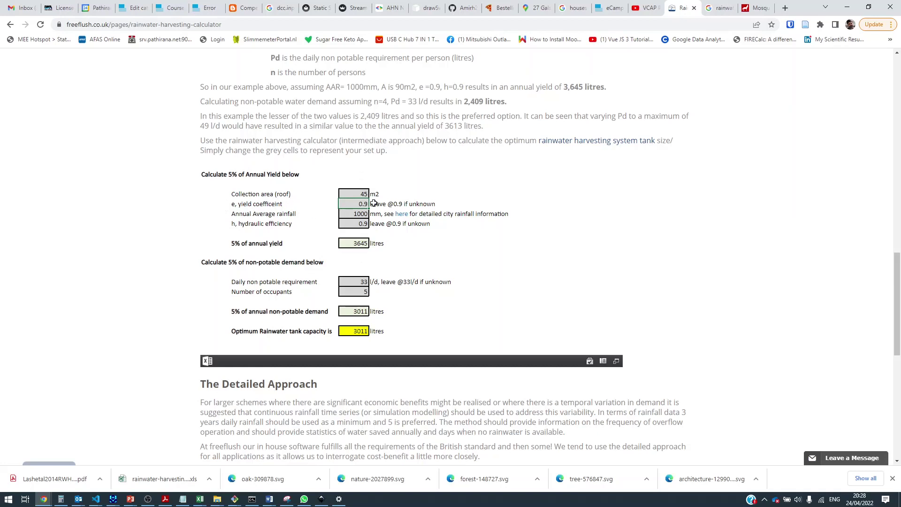
Step: Scroll through the Detailed Approach section and back to review it
scroll(308, 216, down, 4)
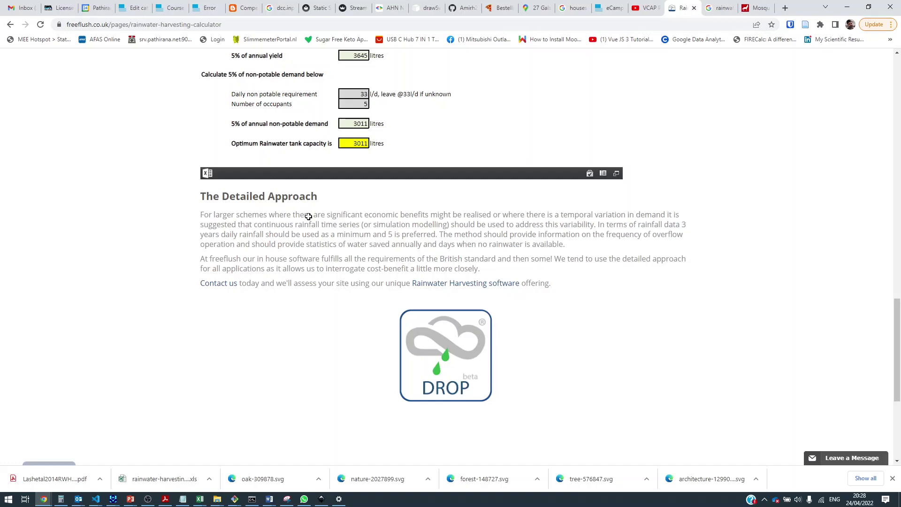
scroll(309, 217, up, 15)
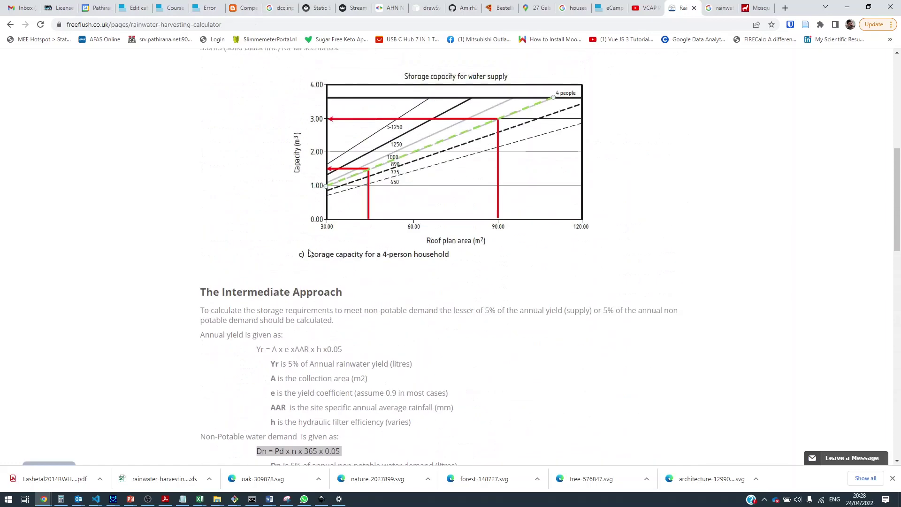
scroll(309, 254, down, 15)
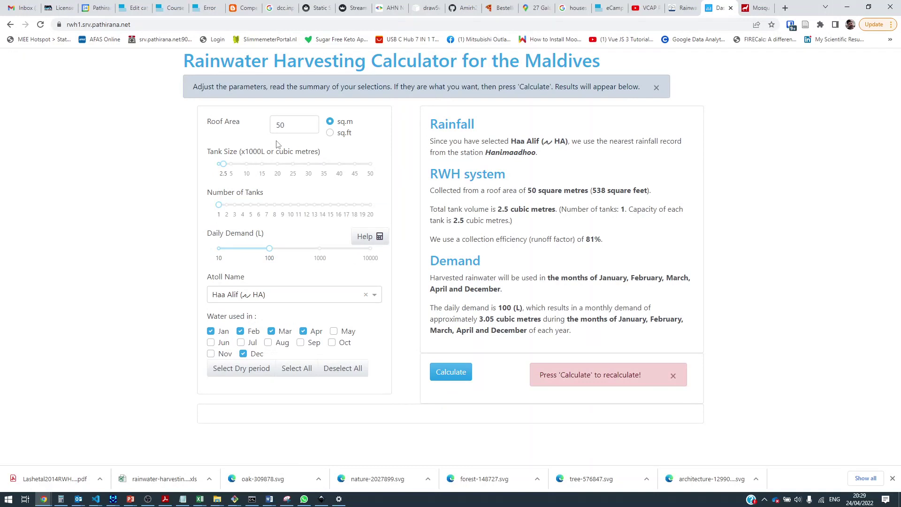
Step: Change the roof area from 50 to 60 sq.m and set the tank slider to 5.0 m³
click(286, 126)
double_click(300, 124)
text(60)
click(232, 167)
Step: In the Daily Demand helper, choose 'Larger water use (20L/p)' for 6 people and calculate
click(364, 238)
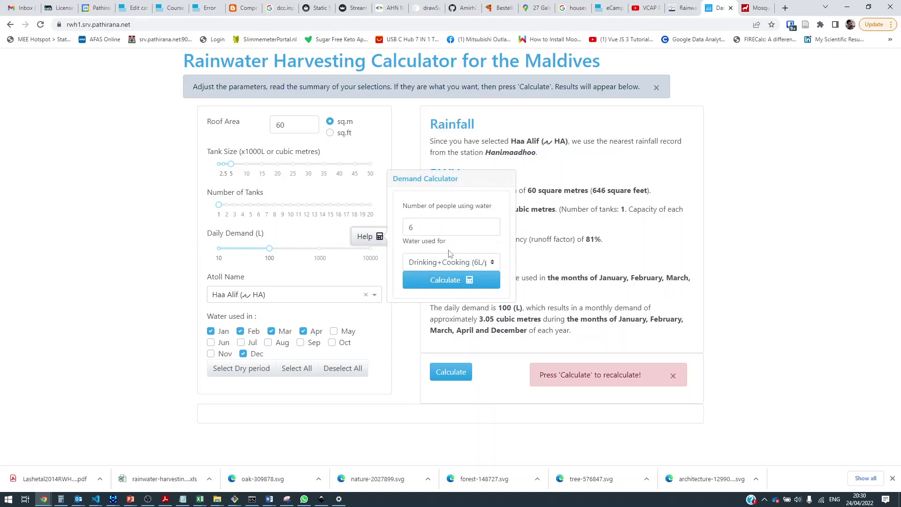
click(493, 262)
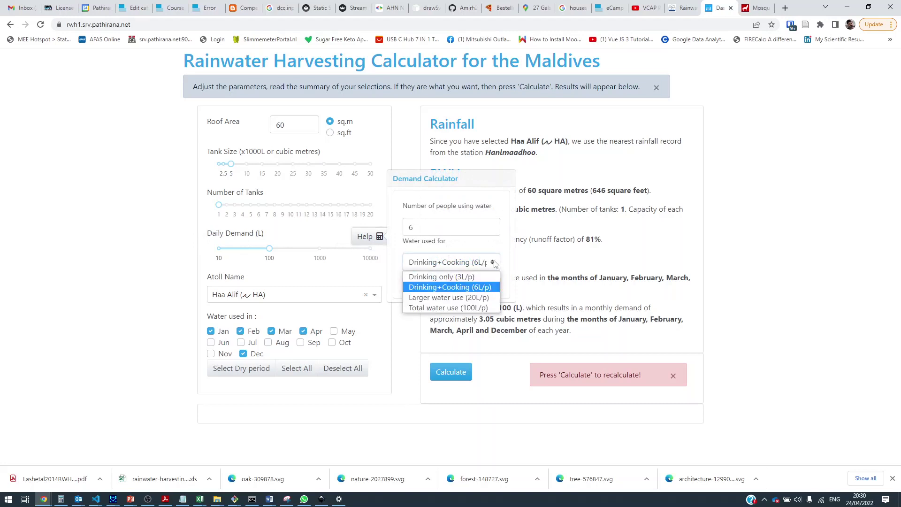
click(440, 300)
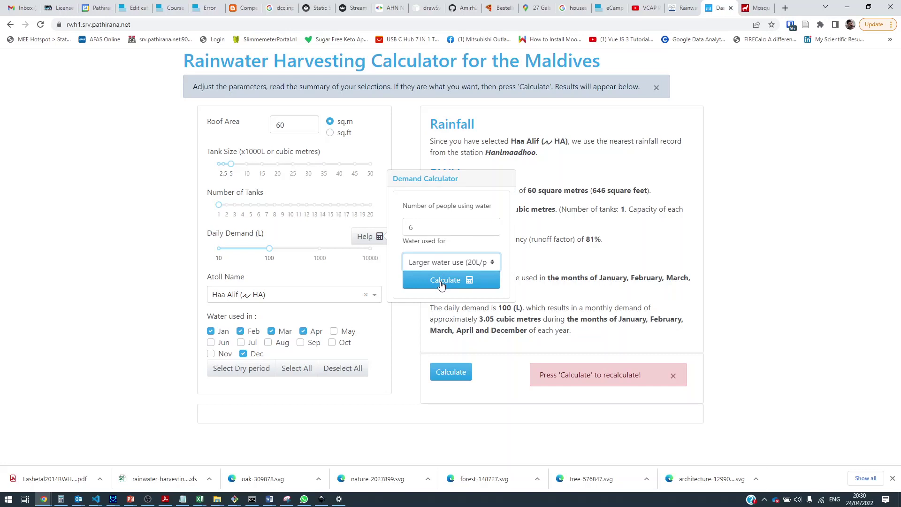
click(436, 229)
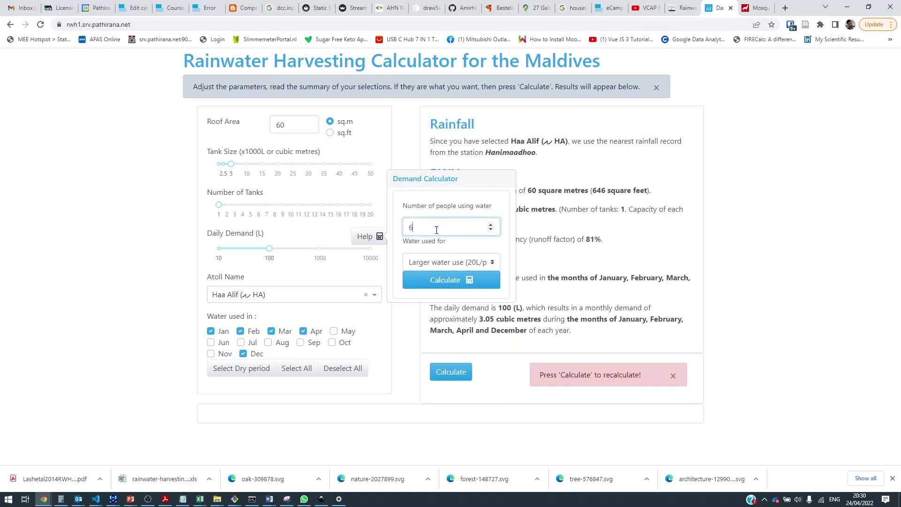
click(446, 278)
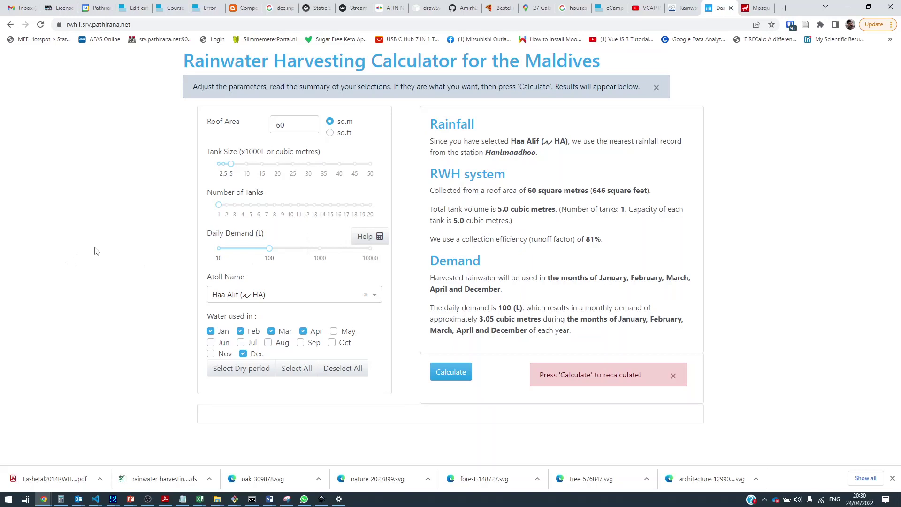
Step: Choose Dhaalu (Dh) from the Atoll Name list, using the Kadhdhoo rainfall record
click(314, 294)
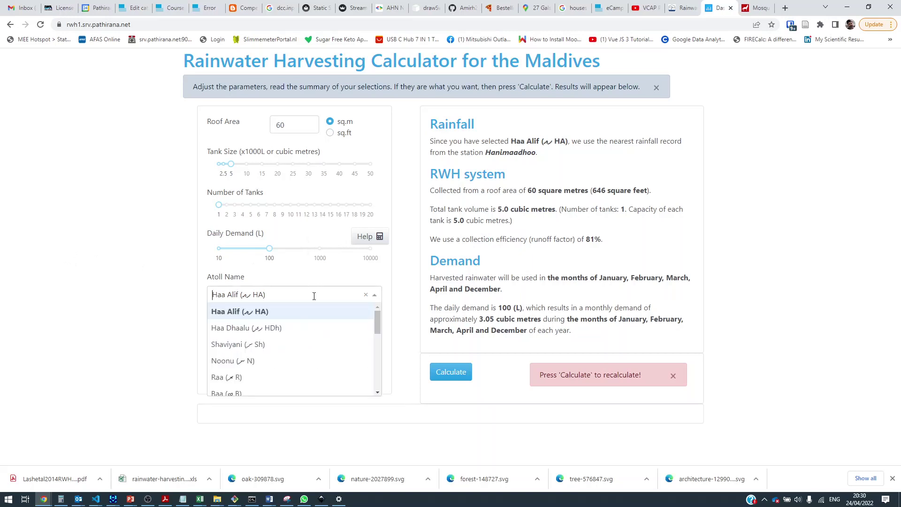
drag(377, 317, 375, 339)
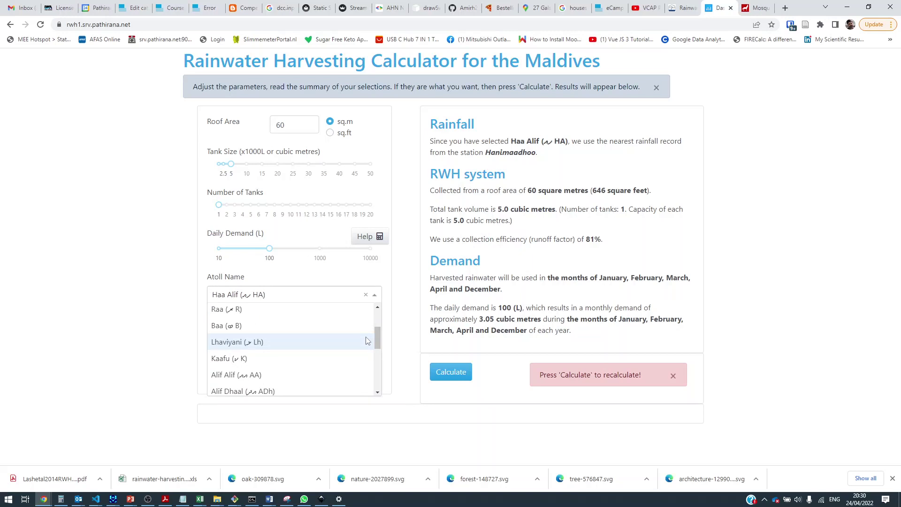
drag(378, 342, 386, 369)
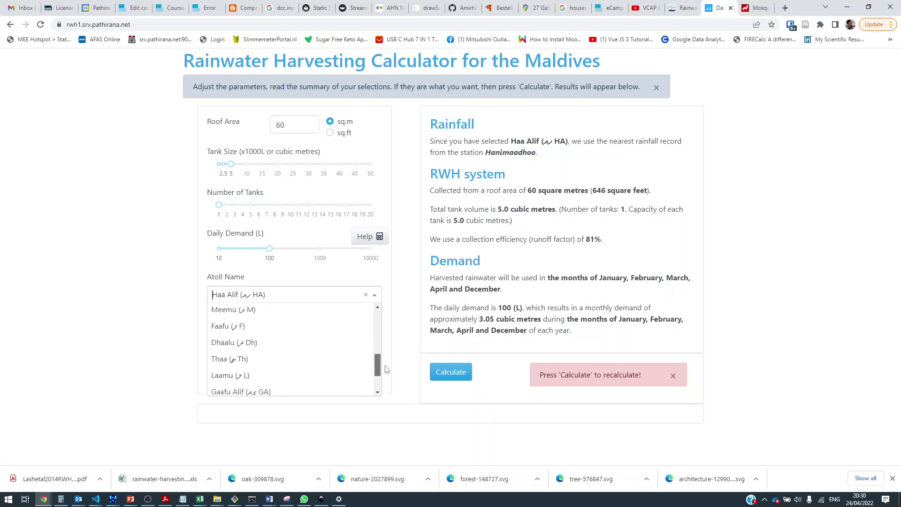
click(263, 343)
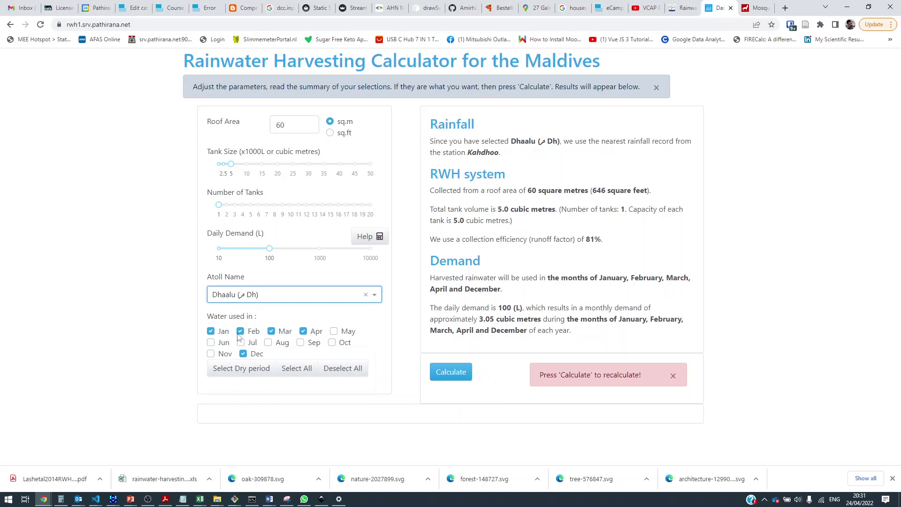
click(150, 324)
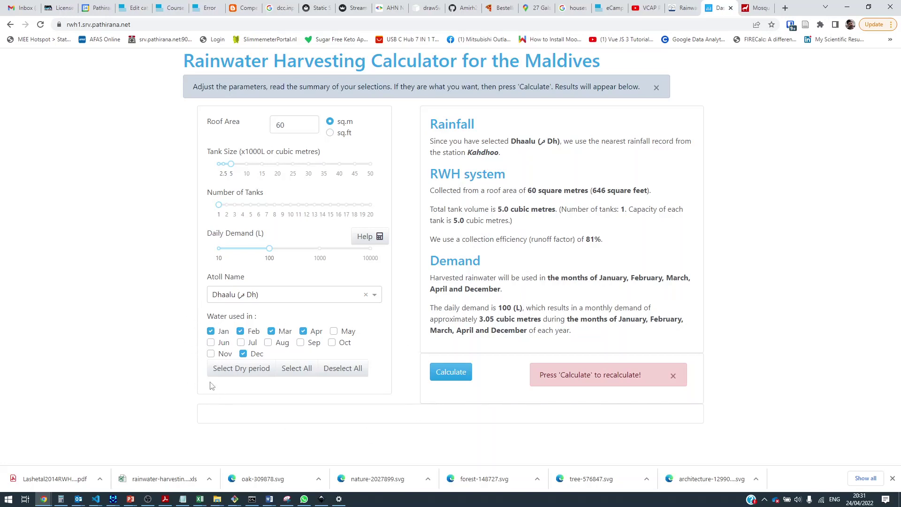
click(296, 373)
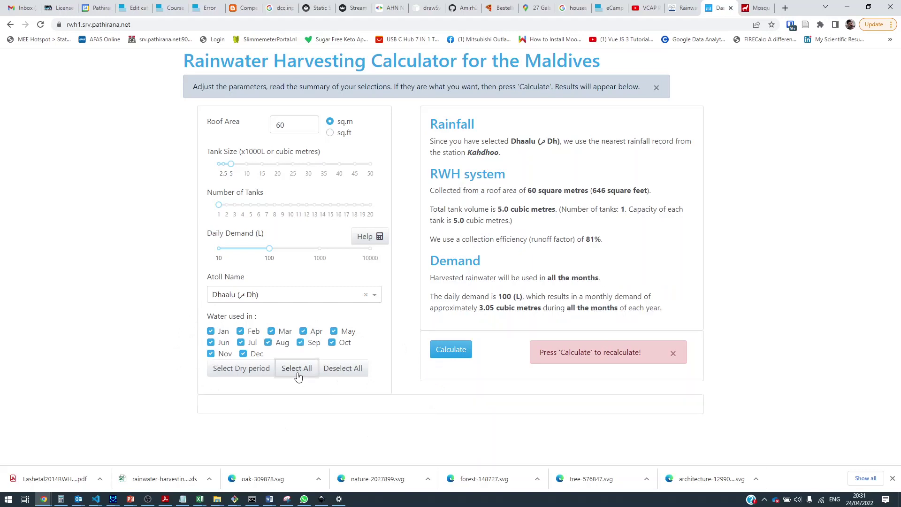
click(252, 373)
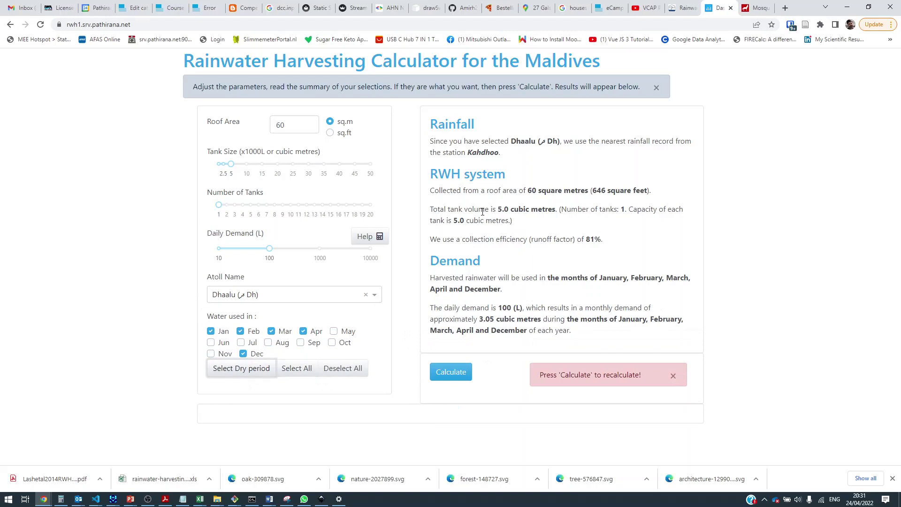
Step: Calculate for Dhaalu and read the Performance and Water balance charts: 1991–2018, 0.5% deficit
click(451, 372)
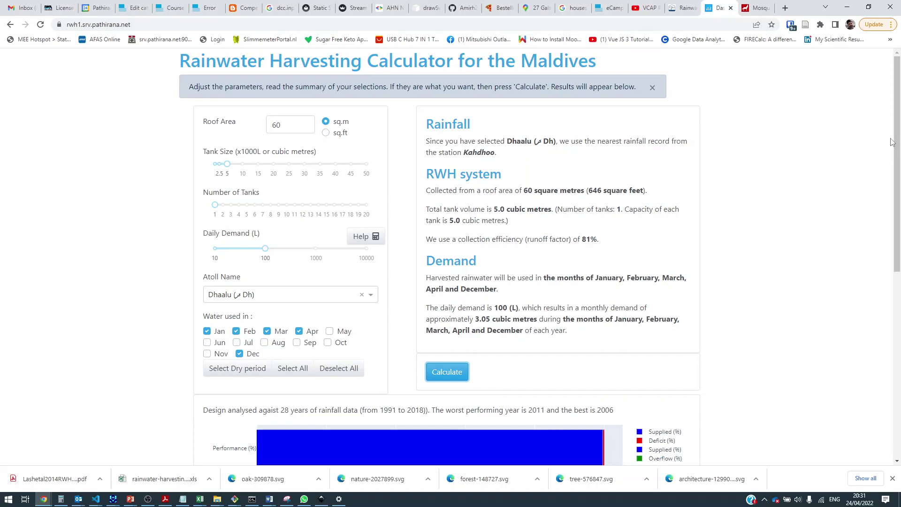
drag(895, 143, 873, 120)
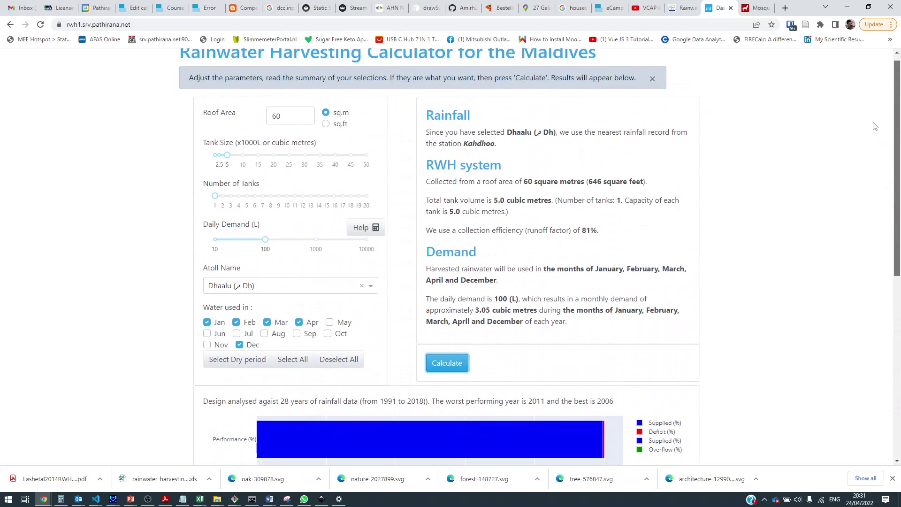
click(285, 116)
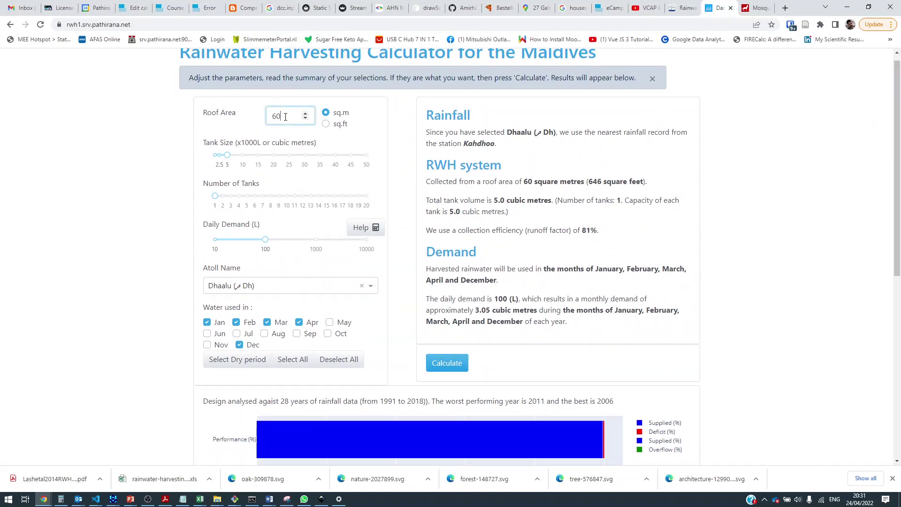
click(853, 200)
drag(897, 169, 897, 269)
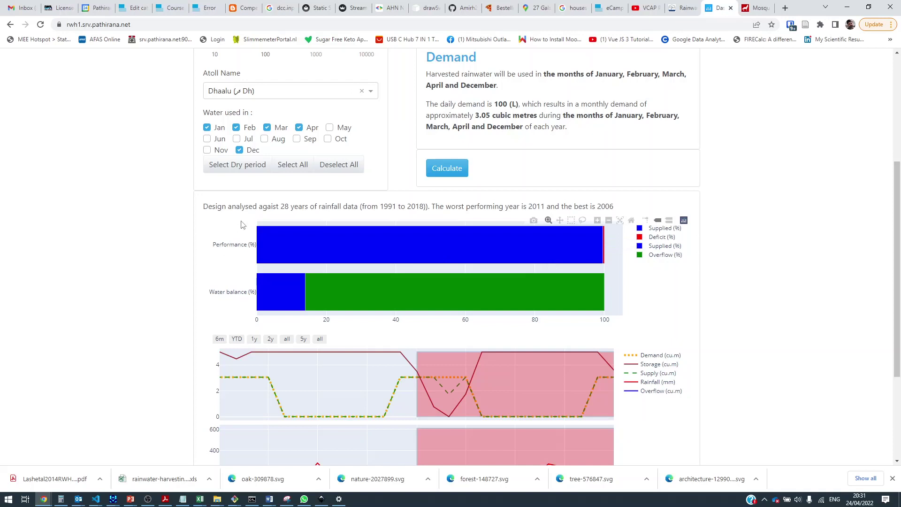
mouse_move(459, 293)
mouse_move(605, 256)
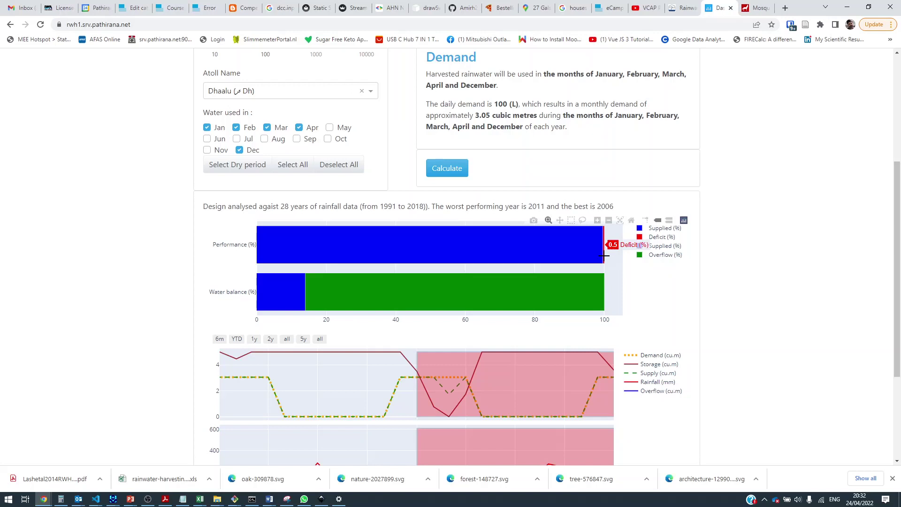
drag(896, 203, 896, 107)
Step: Change the roof area from 60 to 30 sq.m and recalculate
double_click(281, 108)
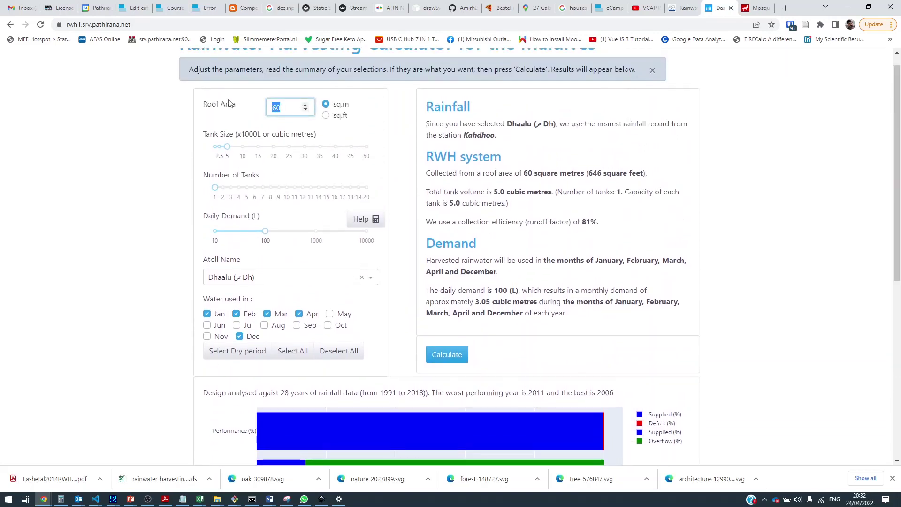
text(30)
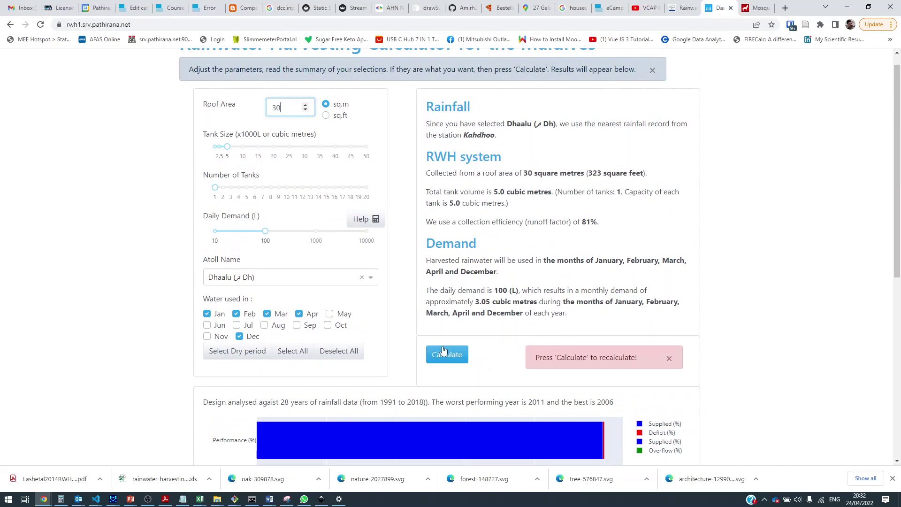
click(443, 353)
scroll(573, 359, down, 3)
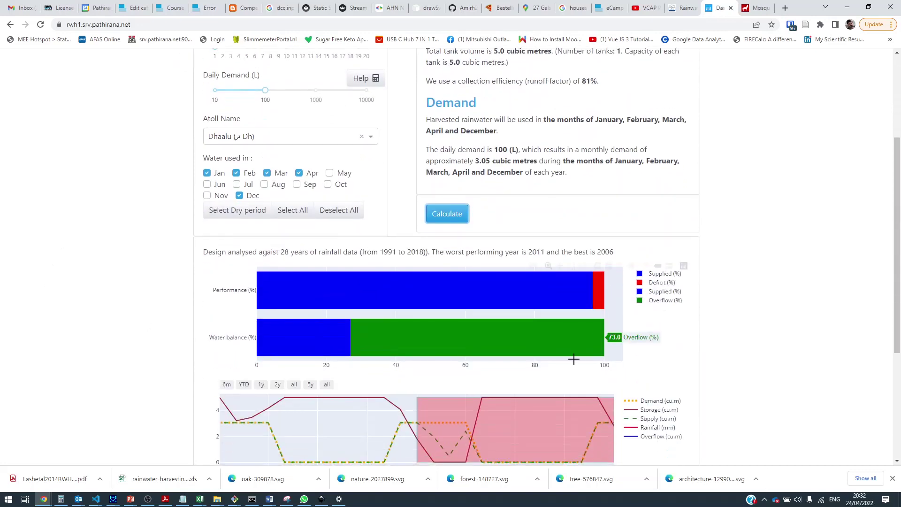
scroll(98, 276, up, 3)
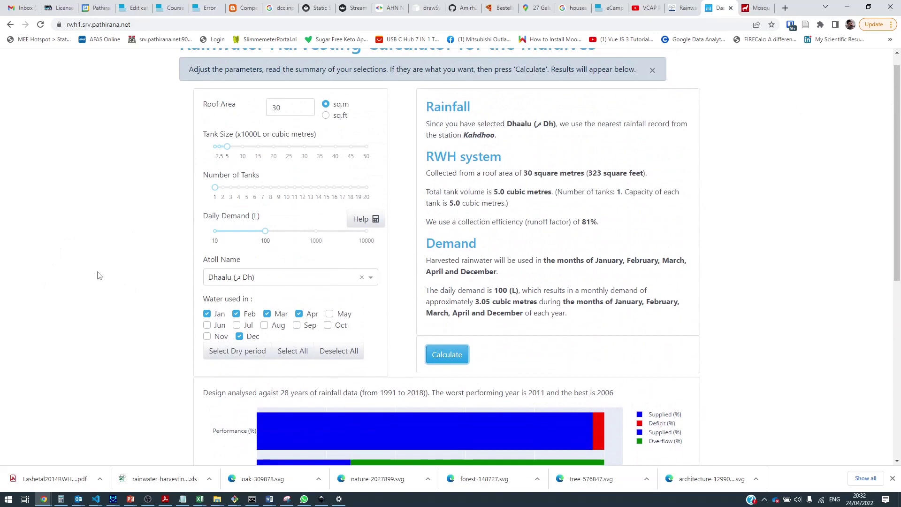
Step: Reduce the tank size to 2.5 m³ and recalculate, showing a larger deficit
click(217, 156)
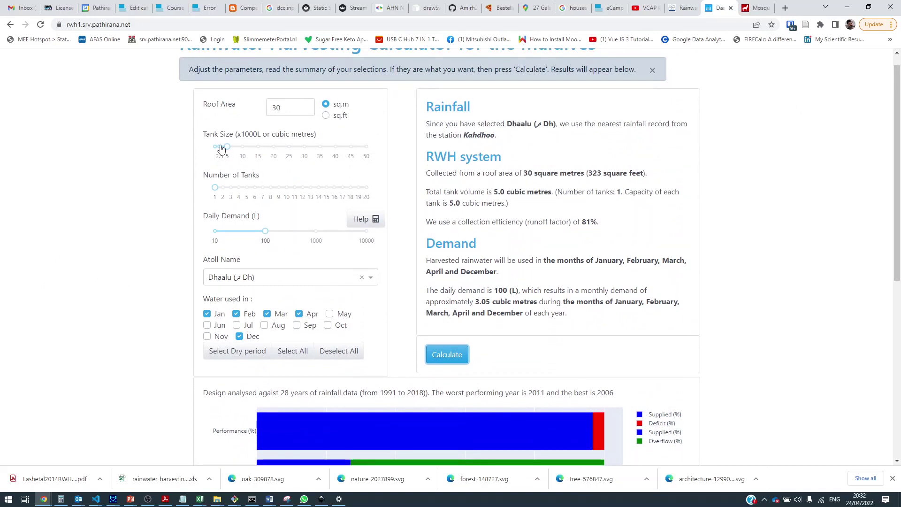
click(443, 351)
scroll(93, 195, down, 3)
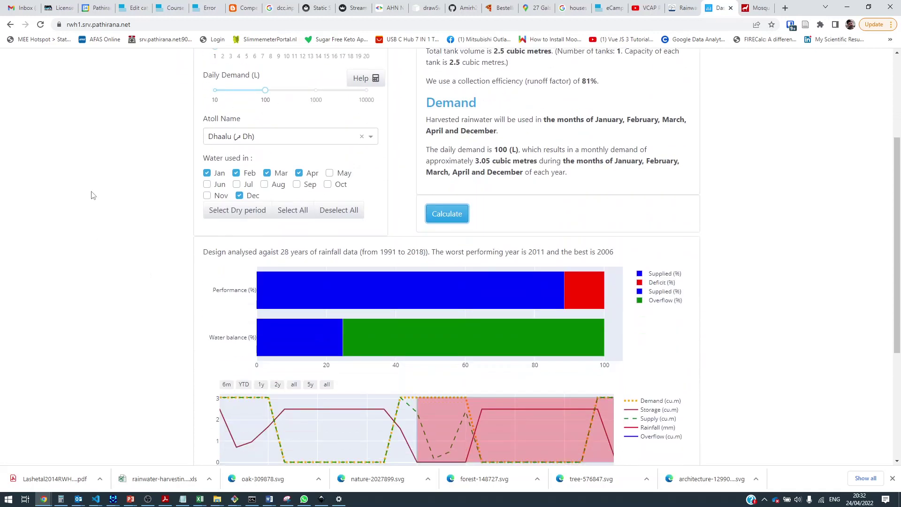
drag(897, 210, 899, 293)
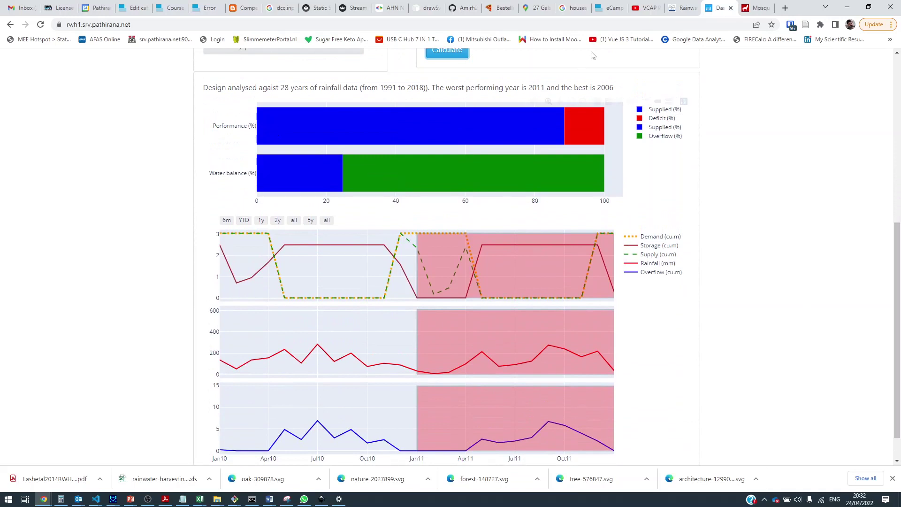
mouse_move(586, 124)
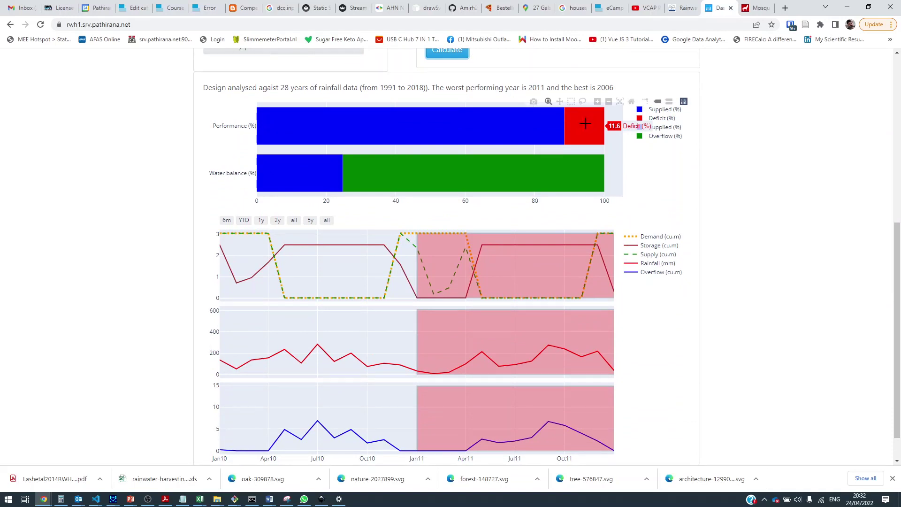
mouse_move(551, 127)
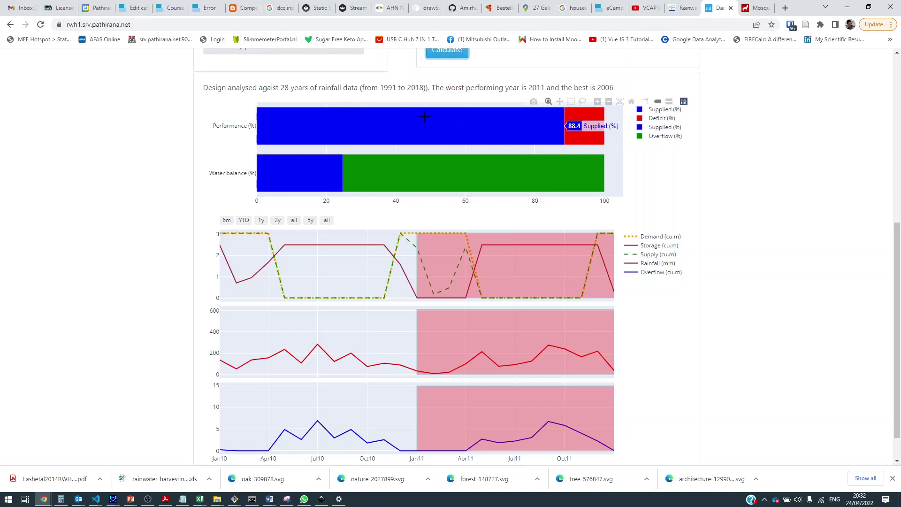
mouse_move(320, 172)
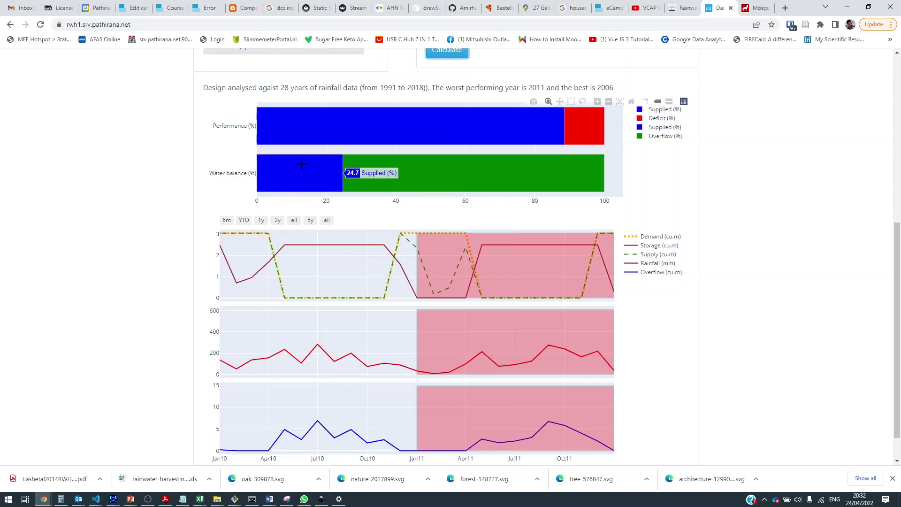
mouse_move(565, 158)
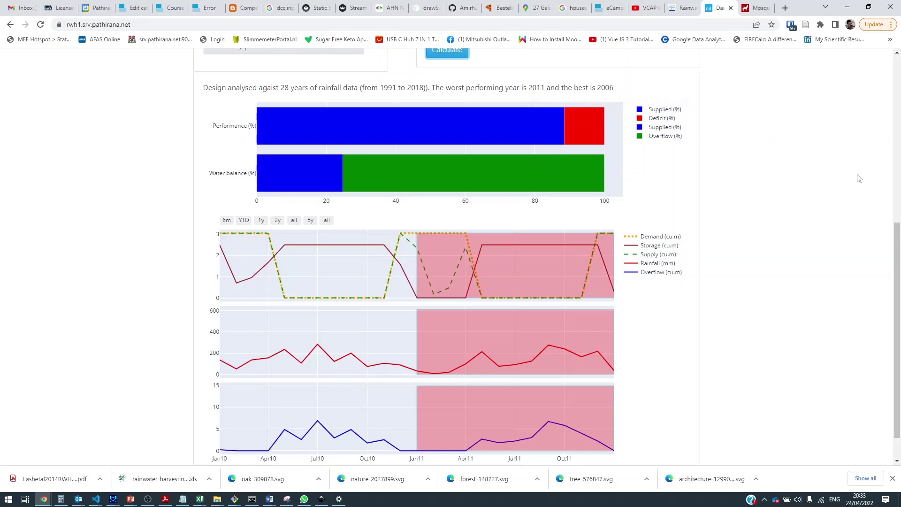
Step: Move the time-series range window to the start and widen it to a decade from 1991
drag(894, 266, 894, 284)
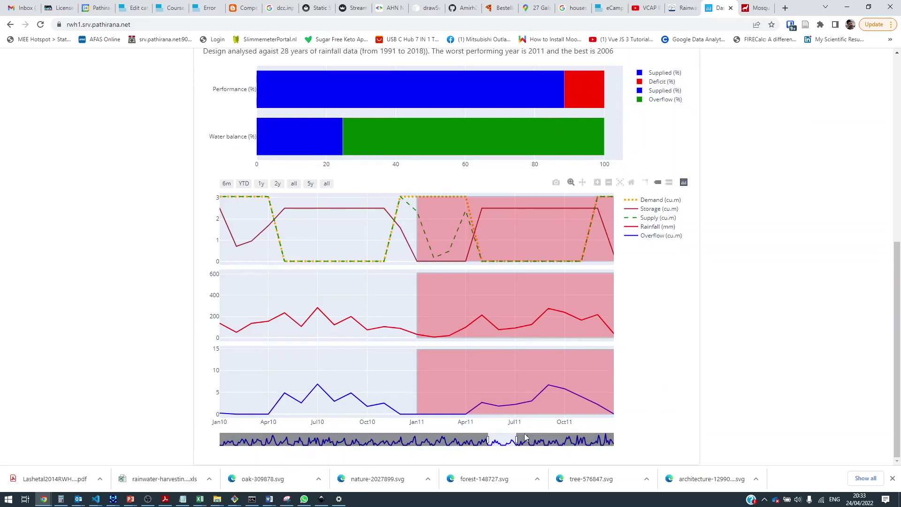
drag(503, 440, 237, 460)
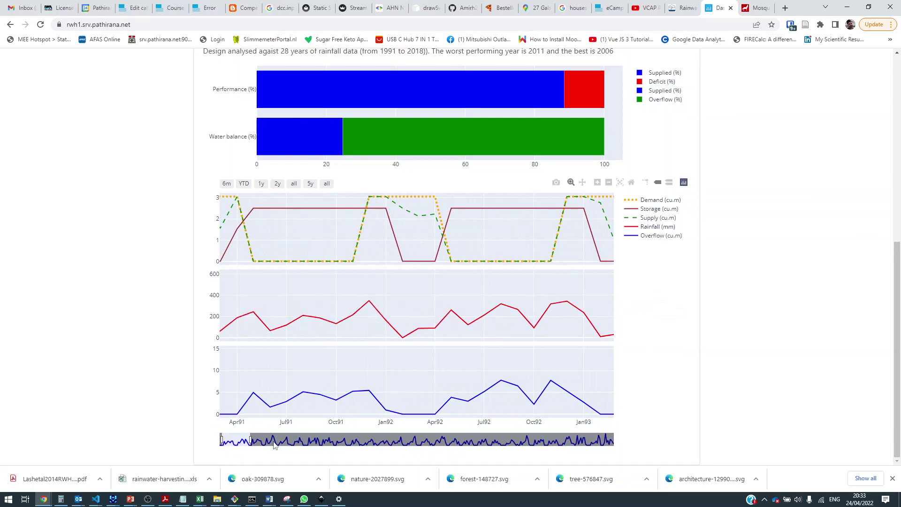
drag(251, 439, 388, 434)
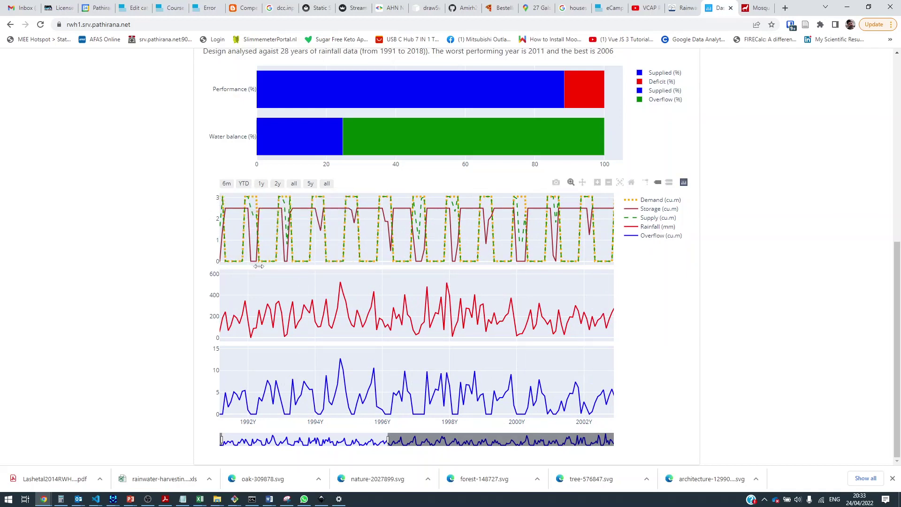
scroll(263, 207, up, 5)
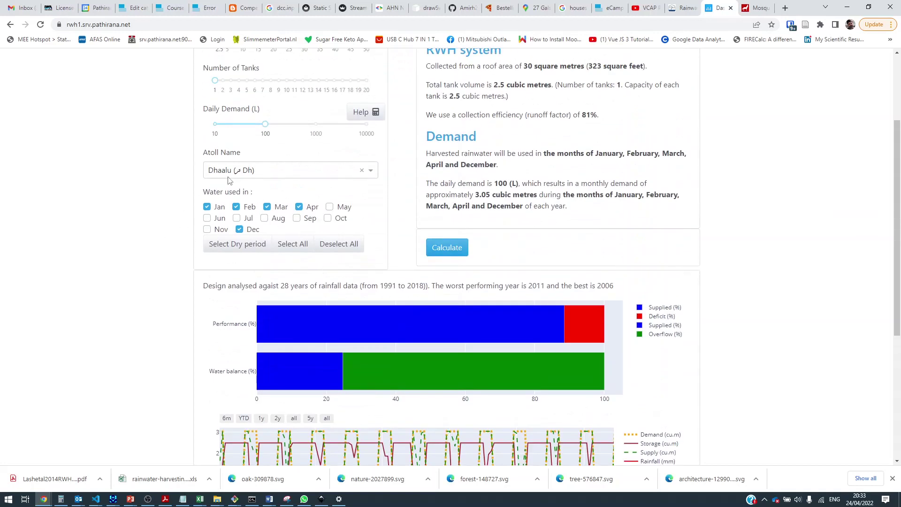
scroll(144, 240, down, 1)
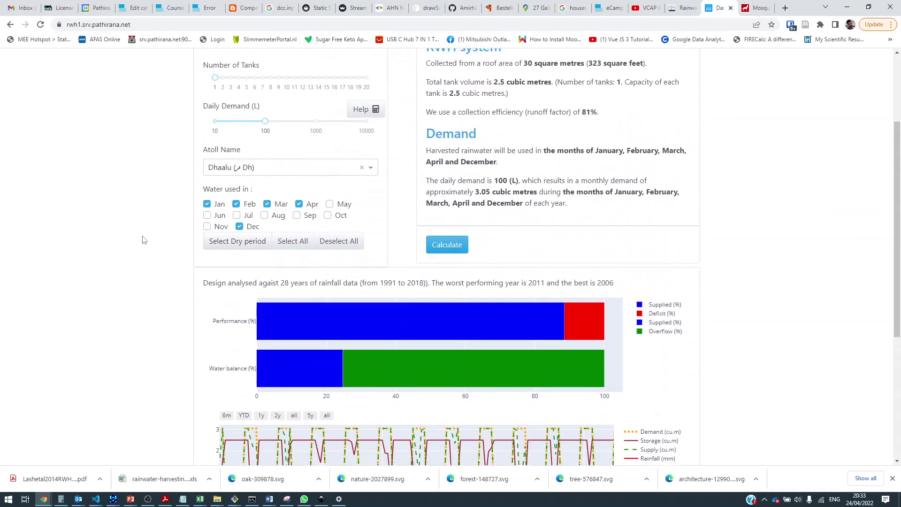
scroll(144, 239, down, 5)
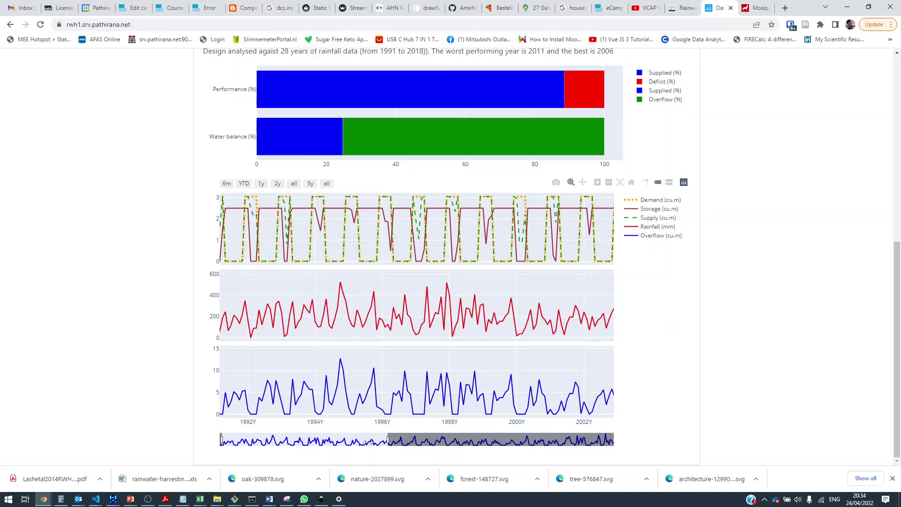
Step: Shift the time-series range to about 2006–2017, highlighting best year 2006 and worst year 2011
drag(368, 441, 566, 447)
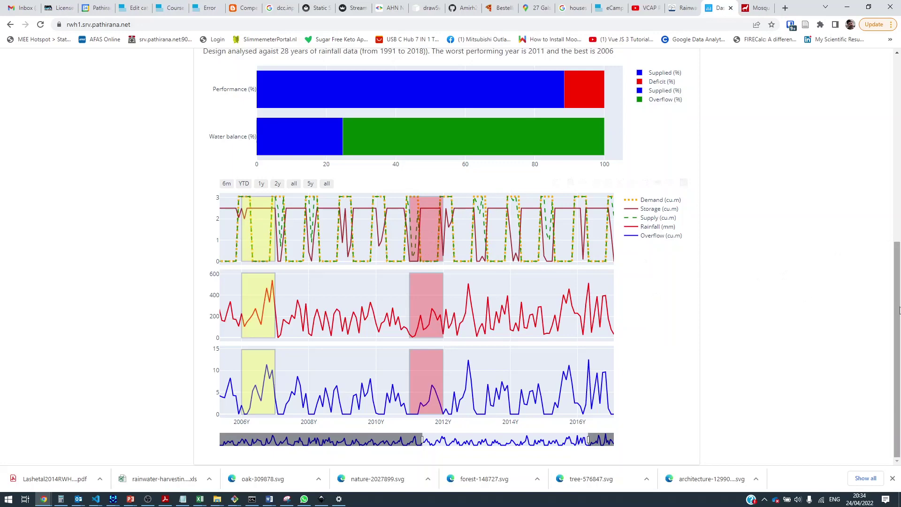
scroll(899, 310, up, 8)
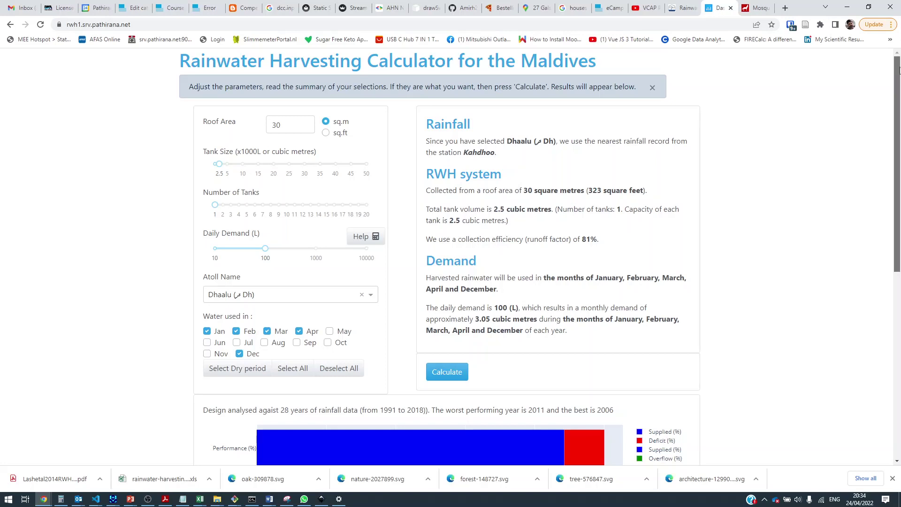
click(899, 317)
drag(899, 317, 899, 238)
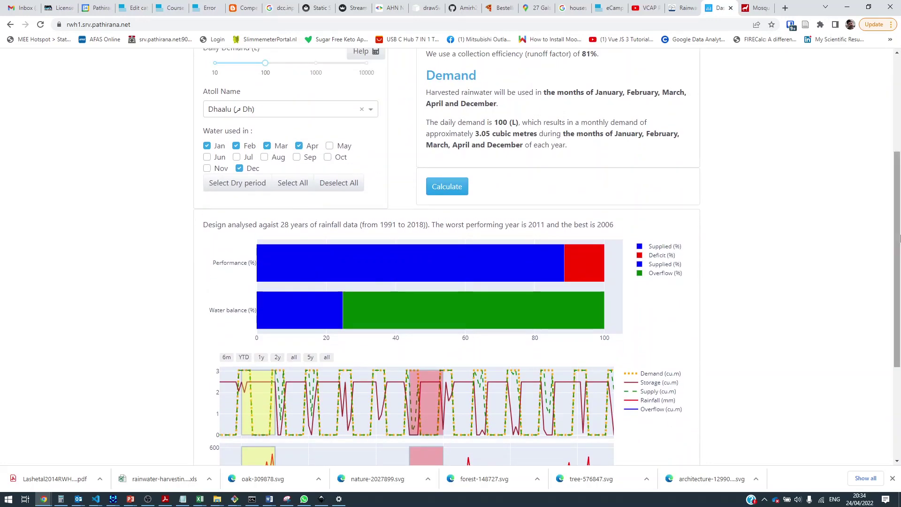